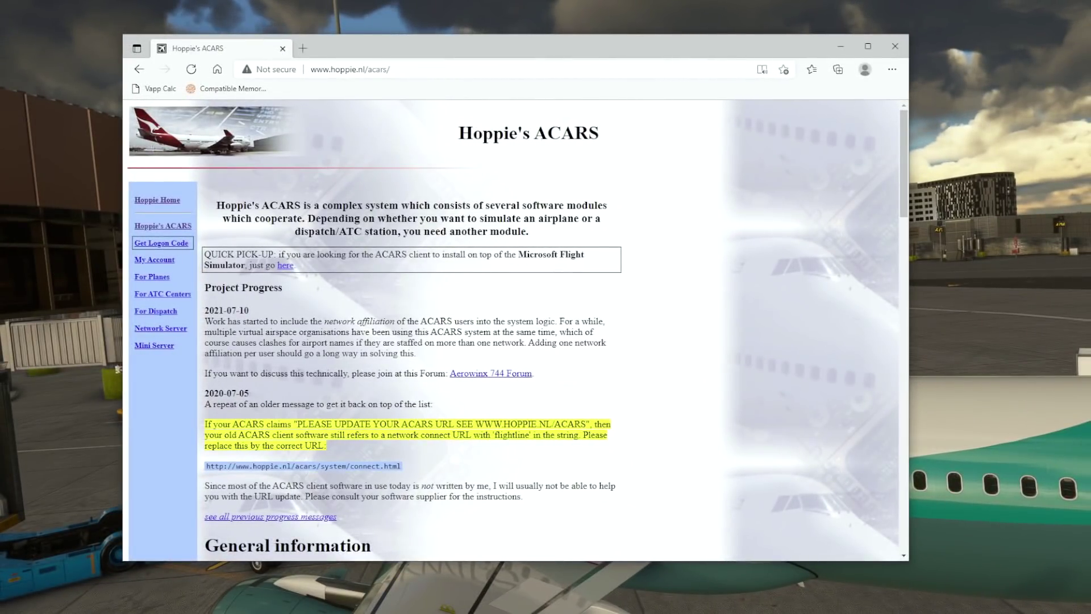
- Skim the Hoppie's ACARS overview, then go to the Get Logon Code page
{"action": "scroll", "coordinate": [515, 329], "scroll_direction": "down", "scroll_amount": 2}
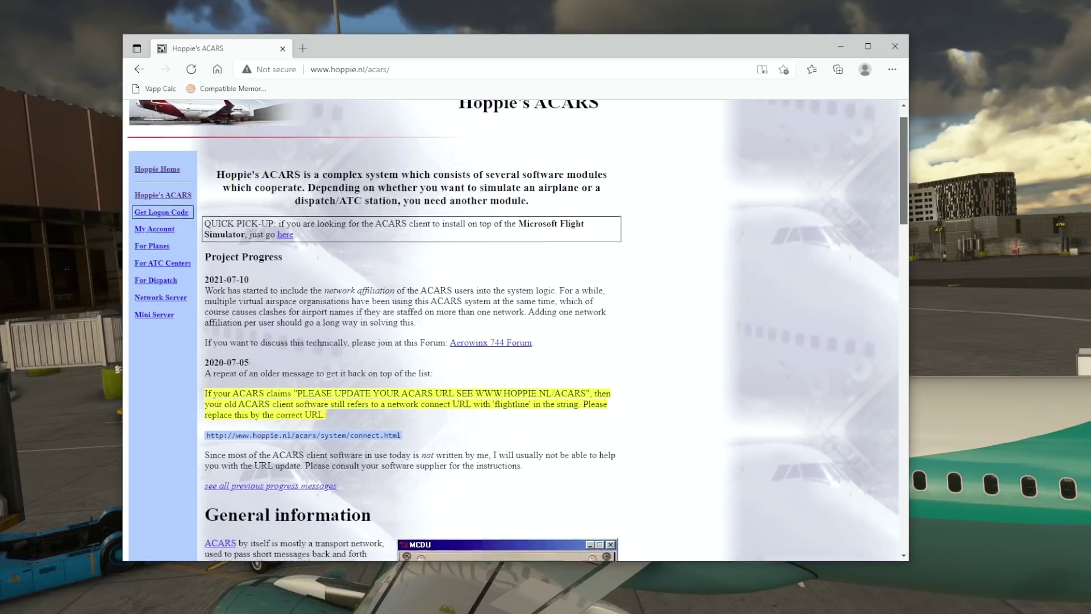
{"action": "scroll", "coordinate": [515, 330], "scroll_direction": "down", "scroll_amount": 3}
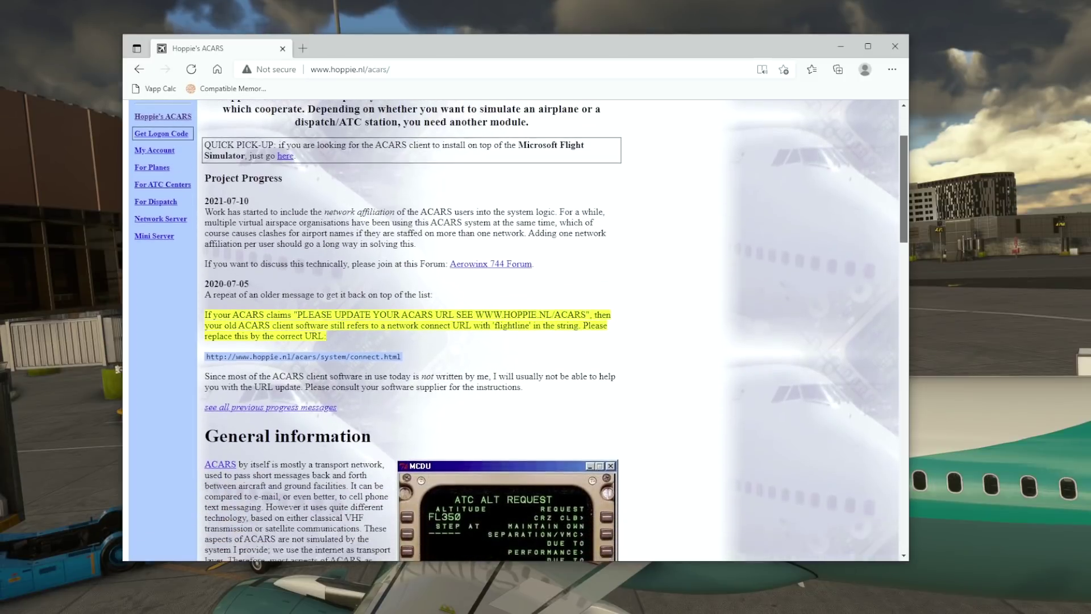
{"action": "scroll", "coordinate": [515, 330], "scroll_direction": "down", "scroll_amount": 6}
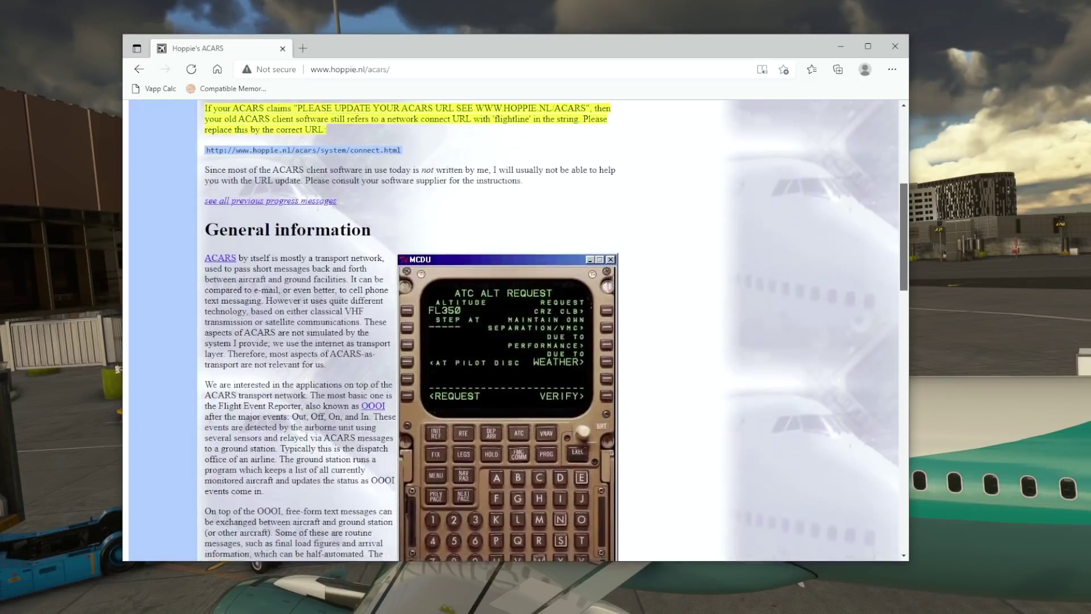
{"action": "scroll", "coordinate": [515, 329], "scroll_direction": "down", "scroll_amount": 8}
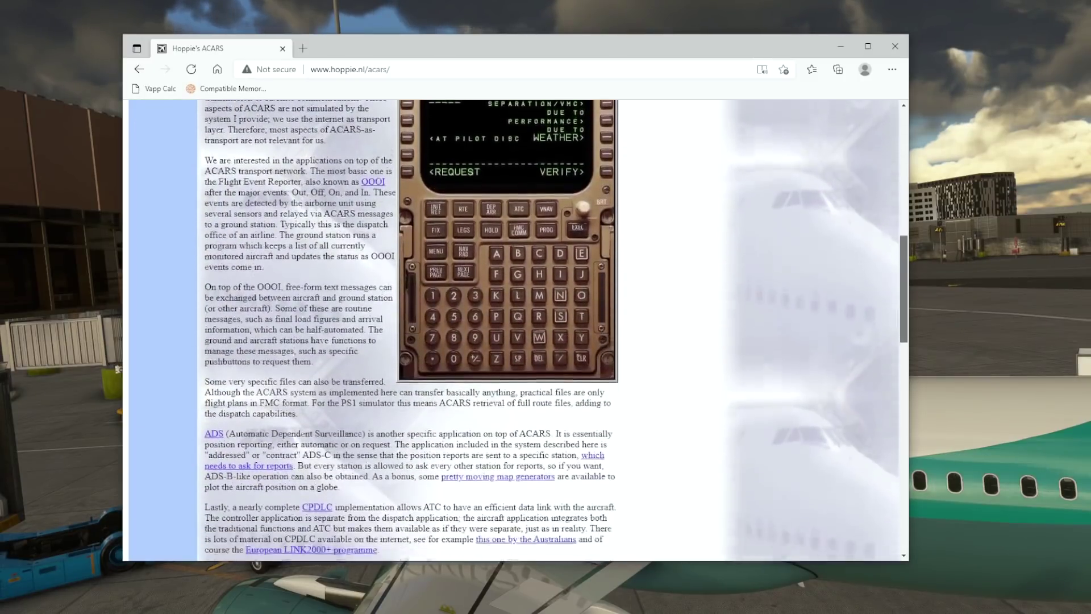
{"action": "scroll", "coordinate": [515, 330], "scroll_direction": "down", "scroll_amount": 11}
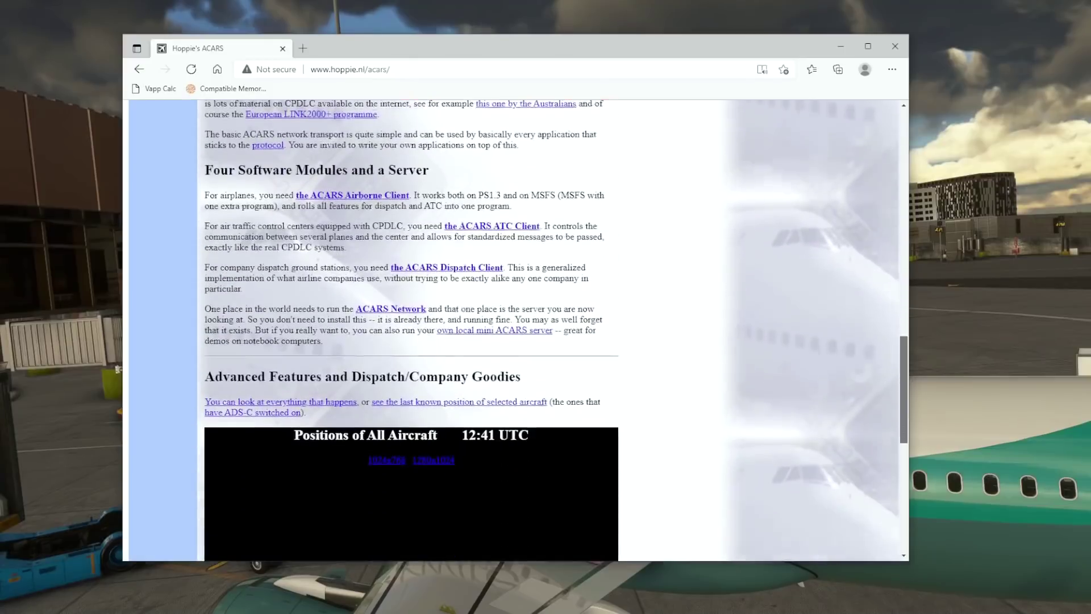
{"action": "scroll", "coordinate": [516, 329], "scroll_direction": "down", "scroll_amount": 10}
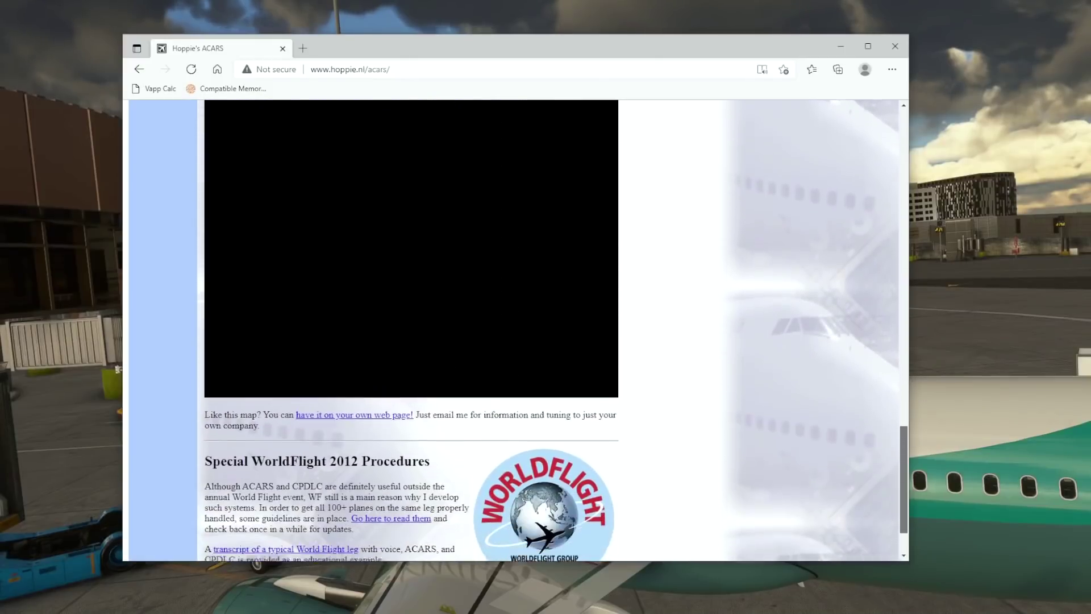
{"action": "key", "text": "Home"}
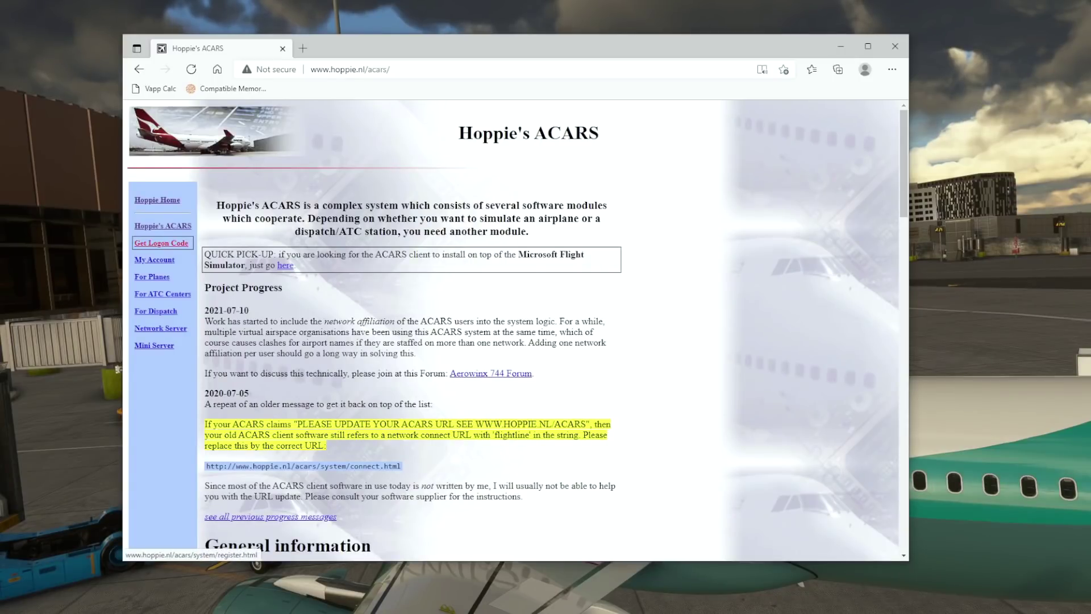
{"action": "left_click", "coordinate": [161, 243]}
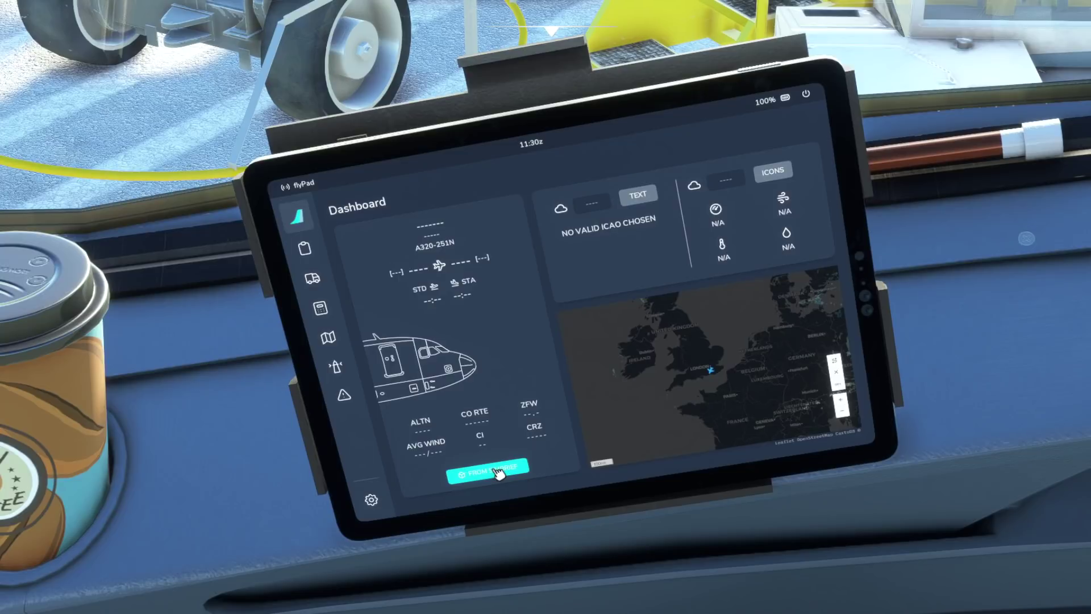
- Import the BA123 EGKK–EGPH SimBrief flight plan into the flyPad, then open its settings
{"action": "left_click", "coordinate": [497, 472]}
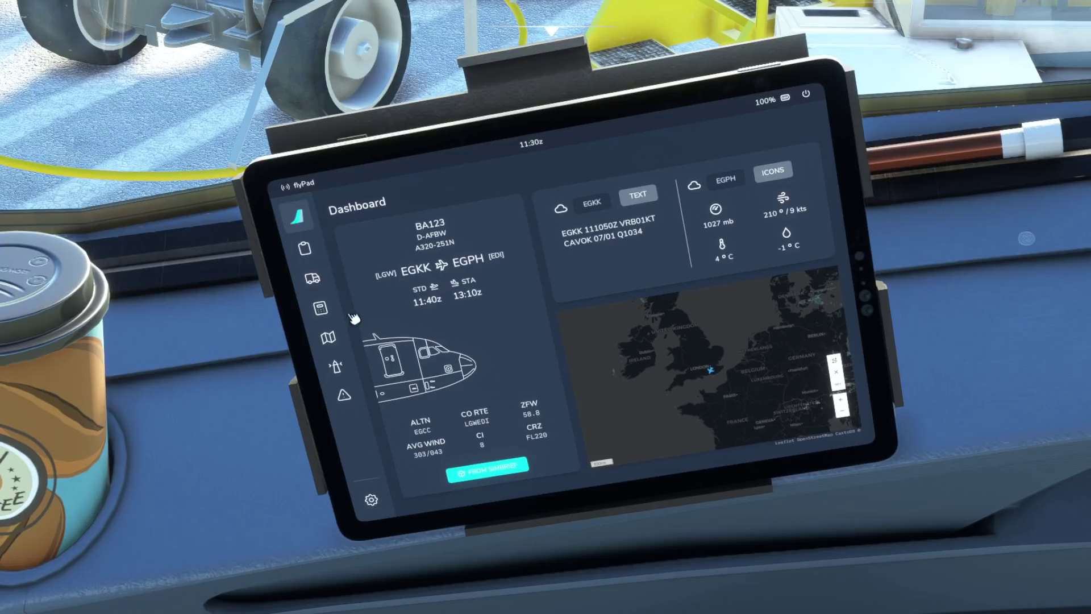
{"action": "left_click", "coordinate": [372, 502]}
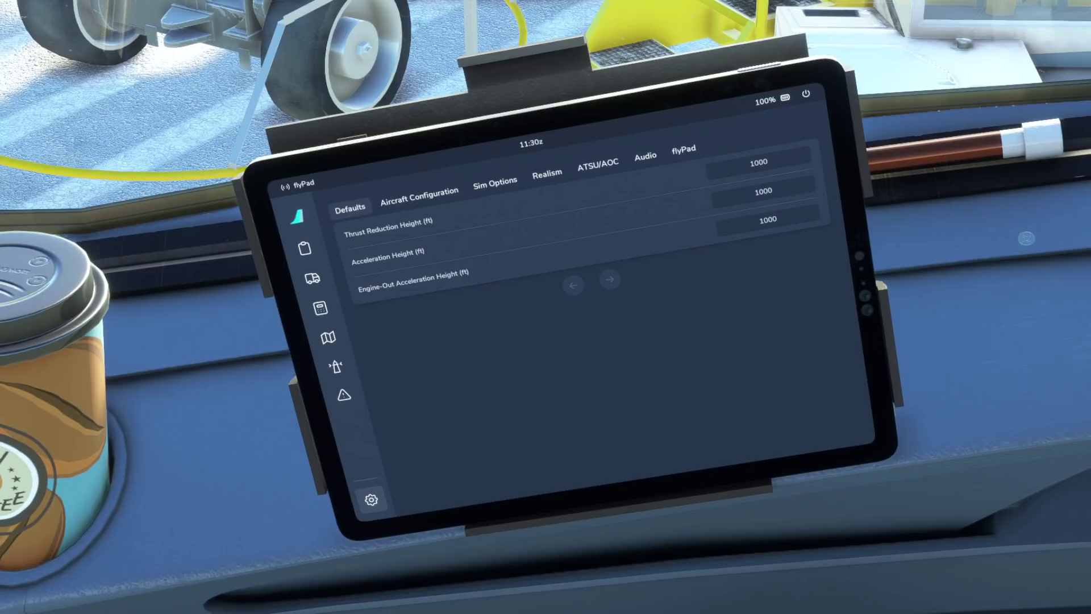
- Go to the flyPad ATSU/AOC settings and select the Hoppie User ID field
{"action": "left_click", "coordinate": [610, 166]}
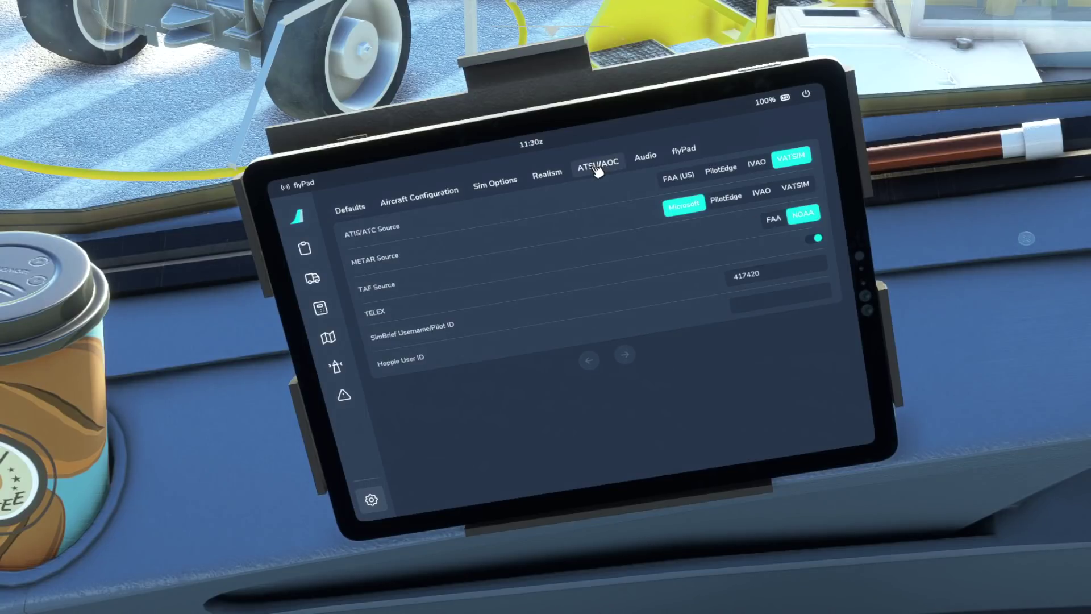
{"action": "left_click", "coordinate": [780, 307]}
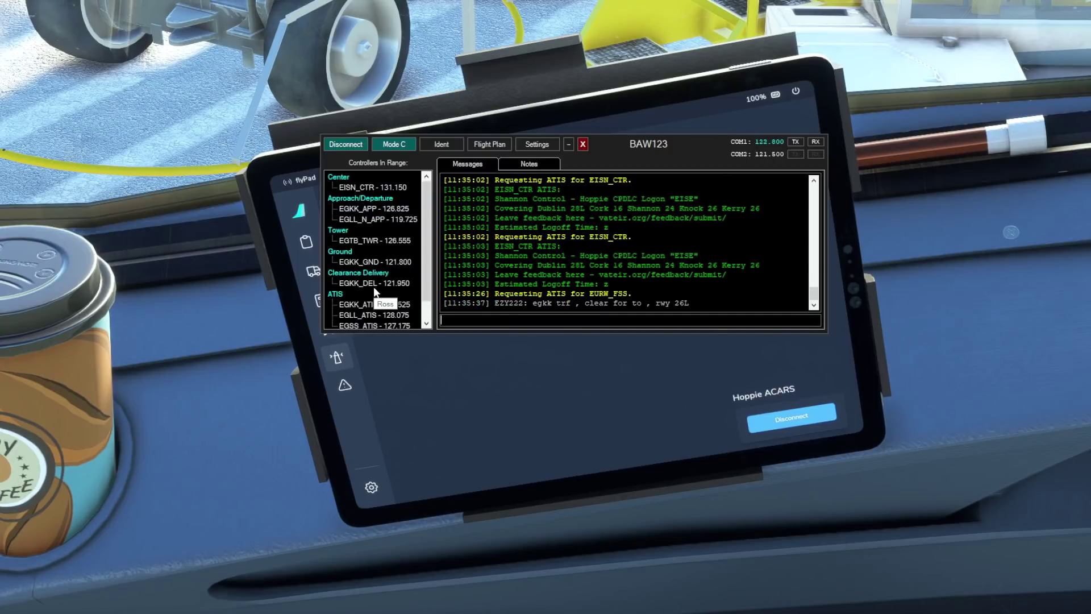
- Request the EGKK_DEL Clearance Delivery controller information in vPilot
{"action": "double_click", "coordinate": [373, 280]}
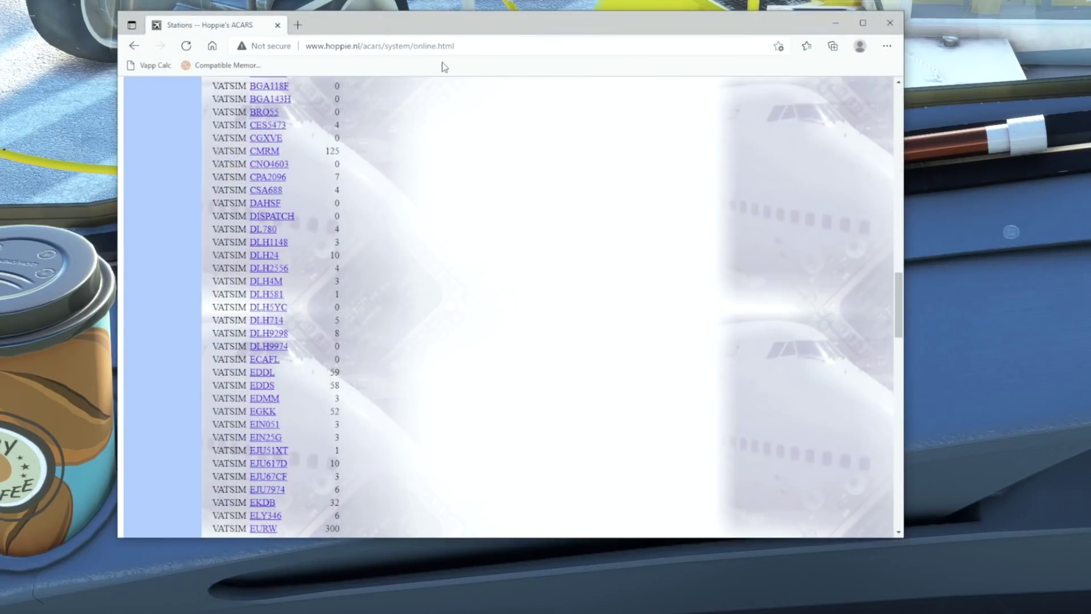
- Find the VATSIM EGKK row on Hoppie's online stations page and copy it
{"action": "left_click", "coordinate": [449, 50]}
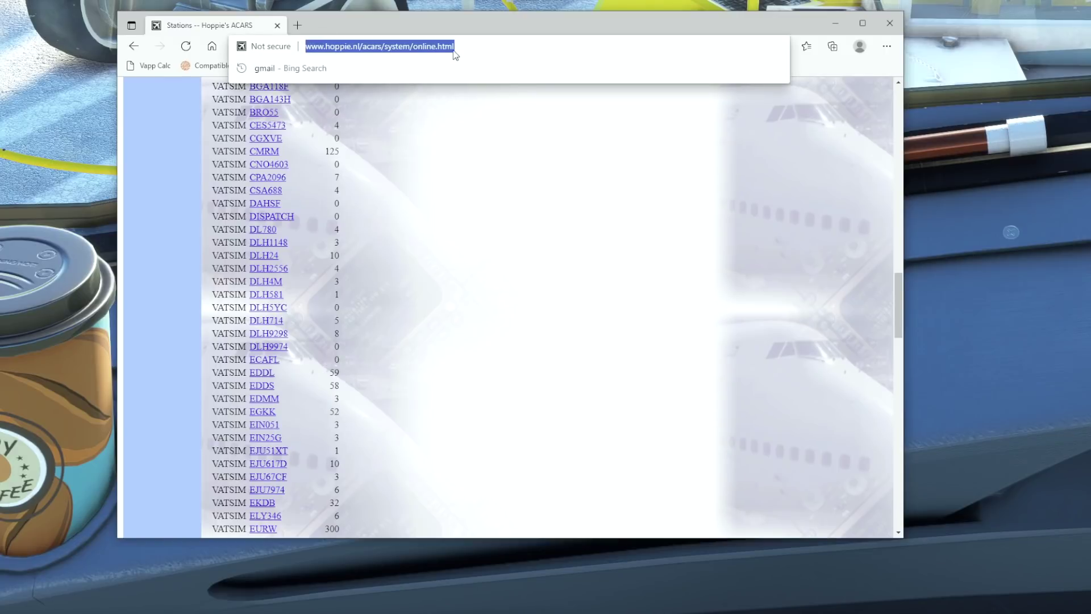
{"action": "left_click", "coordinate": [465, 50]}
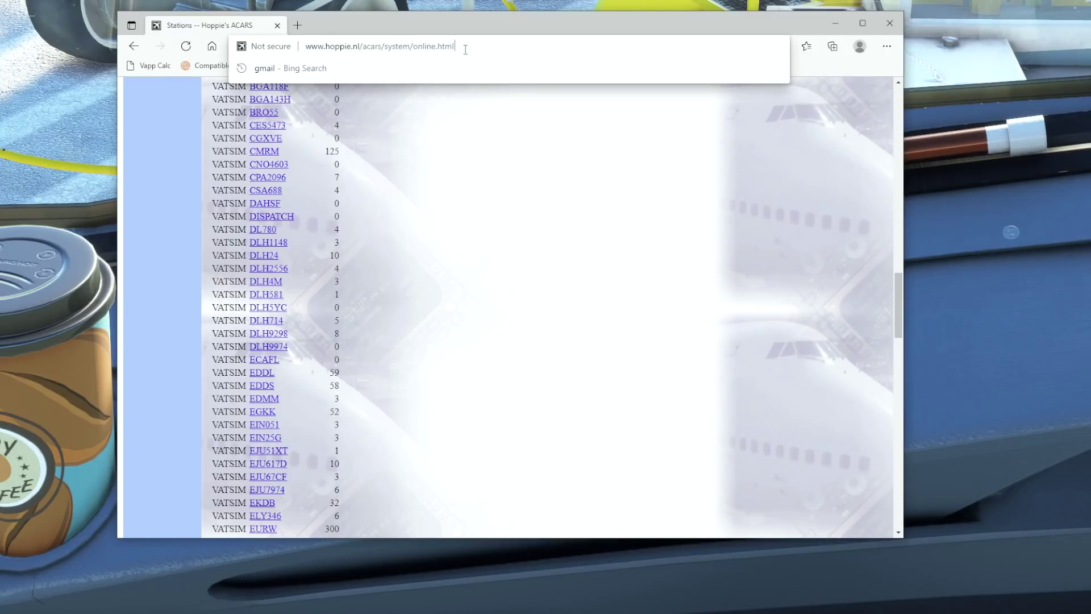
{"action": "left_click", "coordinate": [392, 322]}
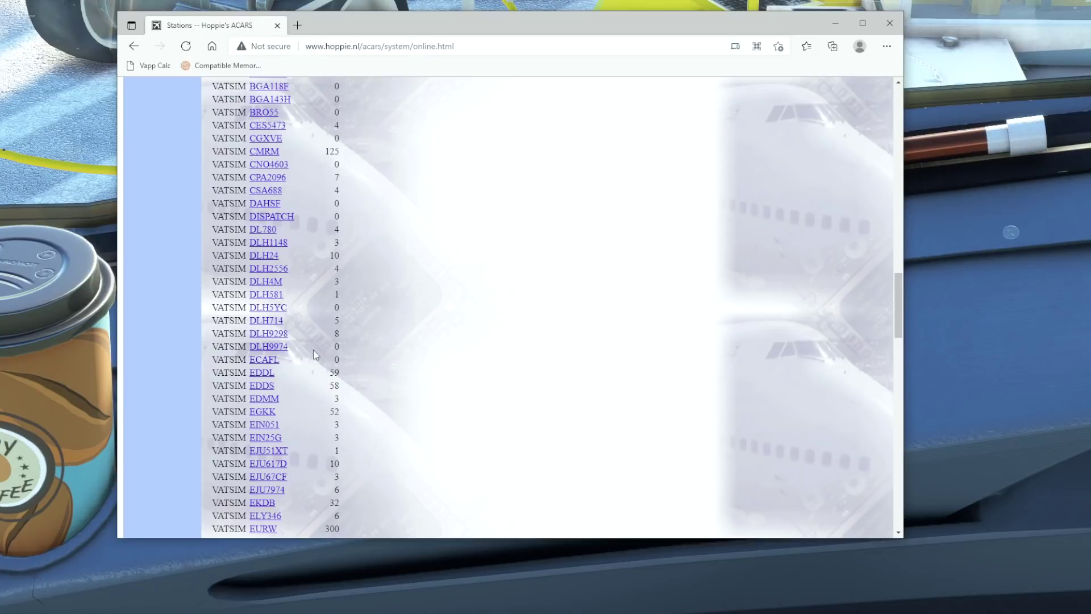
{"action": "left_click_drag", "start_coordinate": [212, 411], "coordinate": [341, 414]}
{"action": "key", "text": "ctrl+c"}
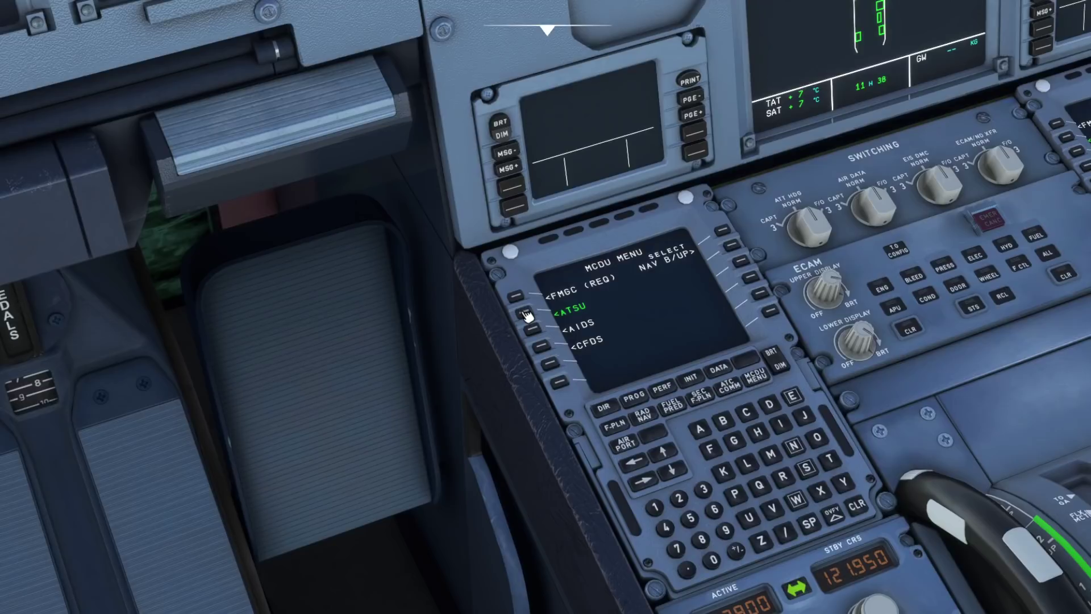
- Reach the MCDU ATSU AOC departure request page and check flight EZY34AM on INIT
{"action": "left_click", "coordinate": [523, 310]}
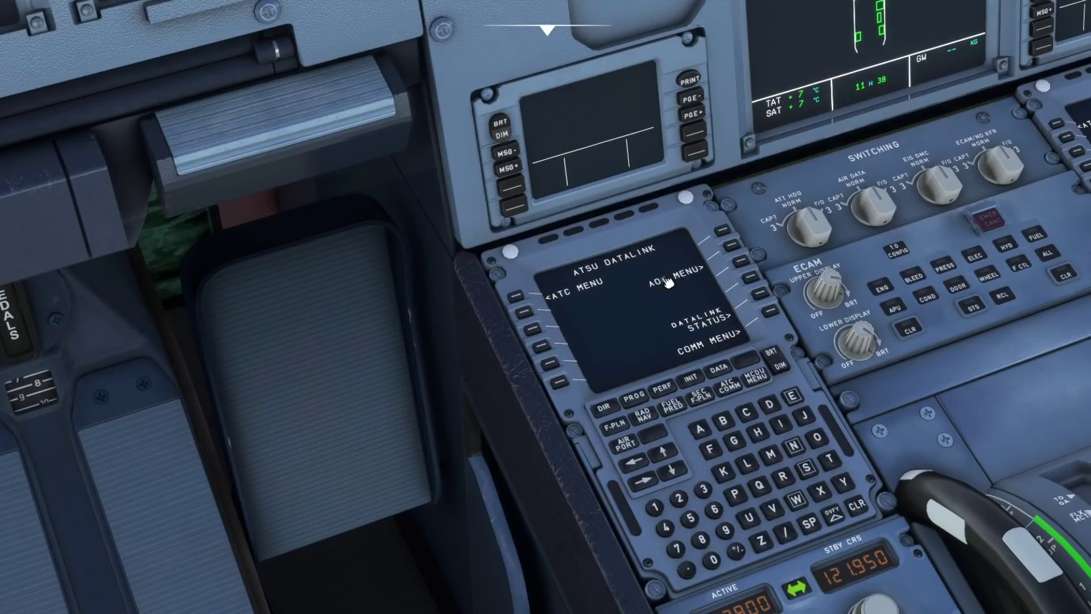
{"action": "left_click", "coordinate": [731, 247]}
{"action": "left_click", "coordinate": [733, 249]}
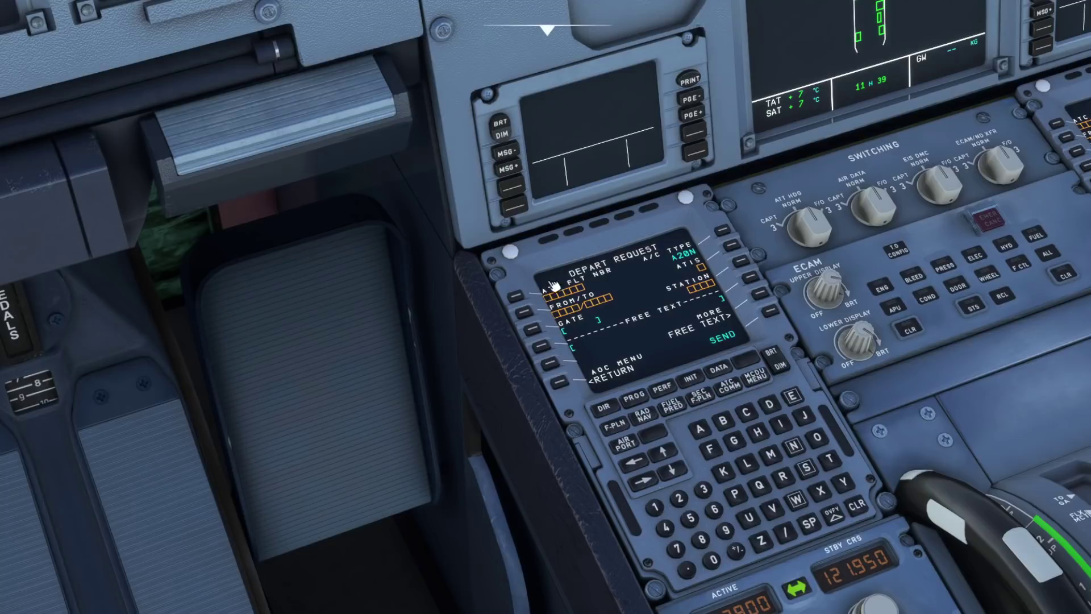
{"action": "left_click", "coordinate": [701, 383]}
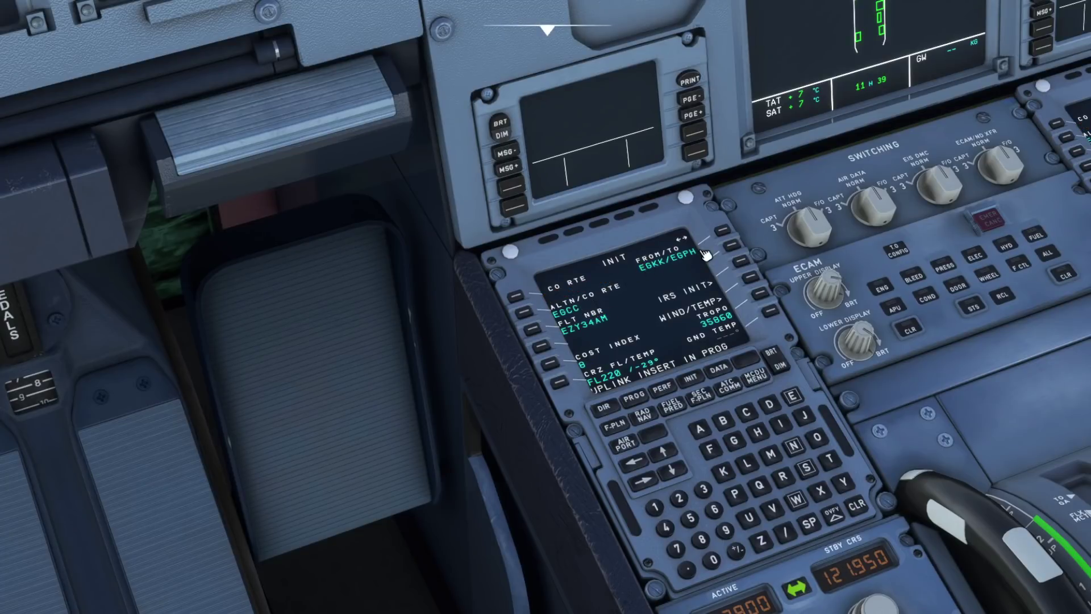
- Return to the DEPART REQ page with EGKK/EGPH and clear the scratchpad messages
{"action": "left_click", "coordinate": [756, 376]}
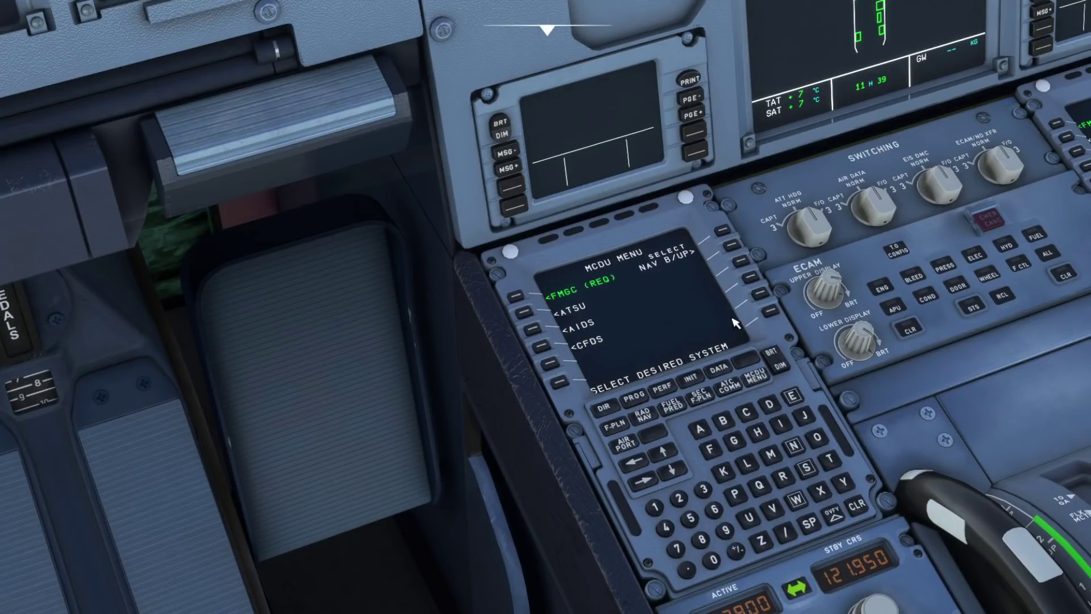
{"action": "left_click", "coordinate": [524, 312]}
{"action": "left_click", "coordinate": [732, 246]}
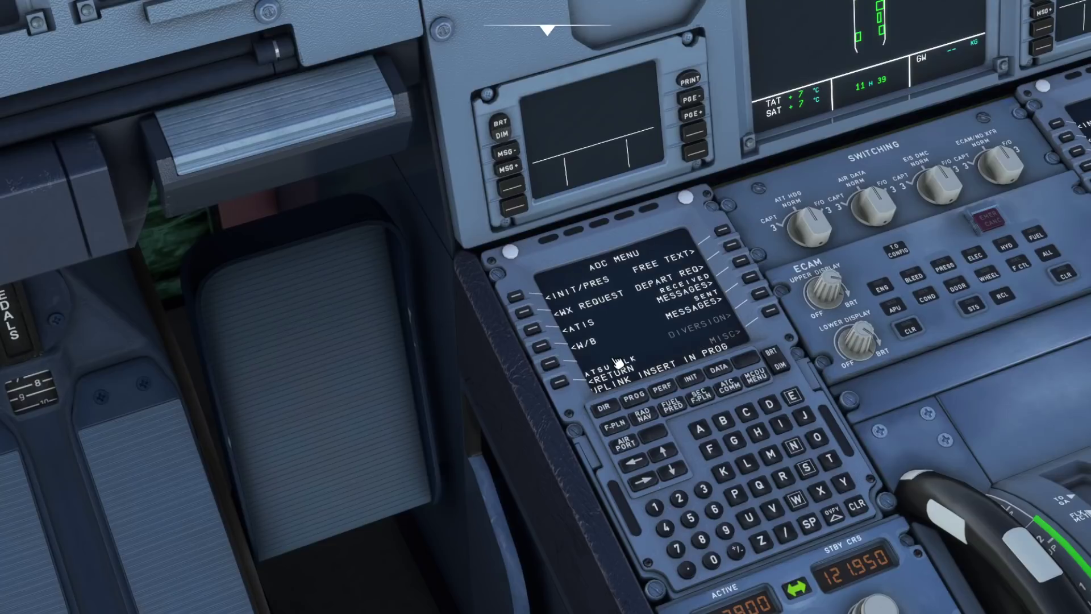
{"action": "left_click", "coordinate": [740, 260]}
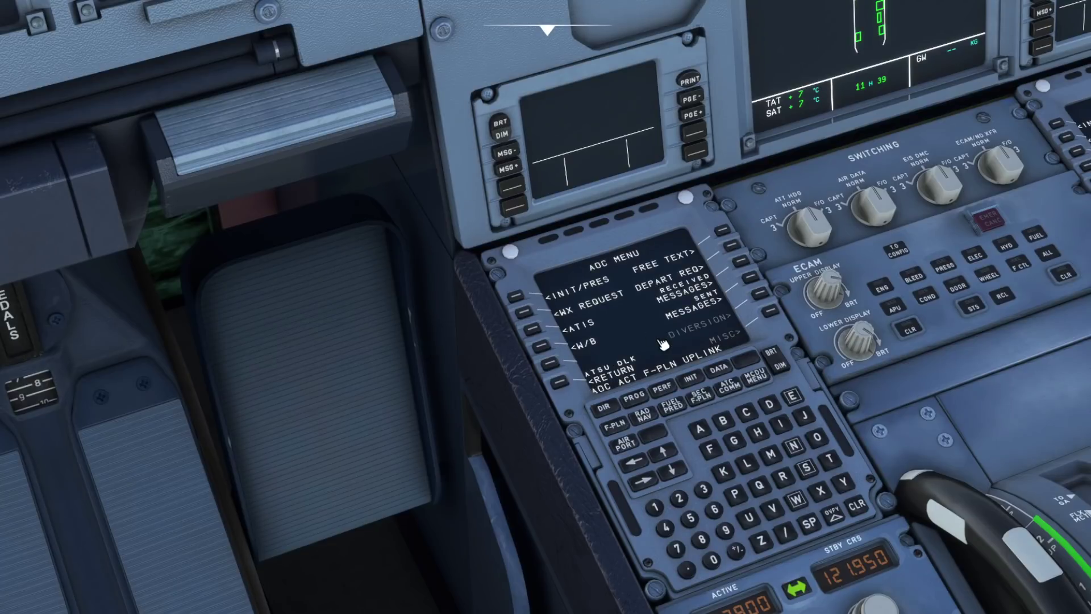
{"action": "left_click", "coordinate": [858, 504]}
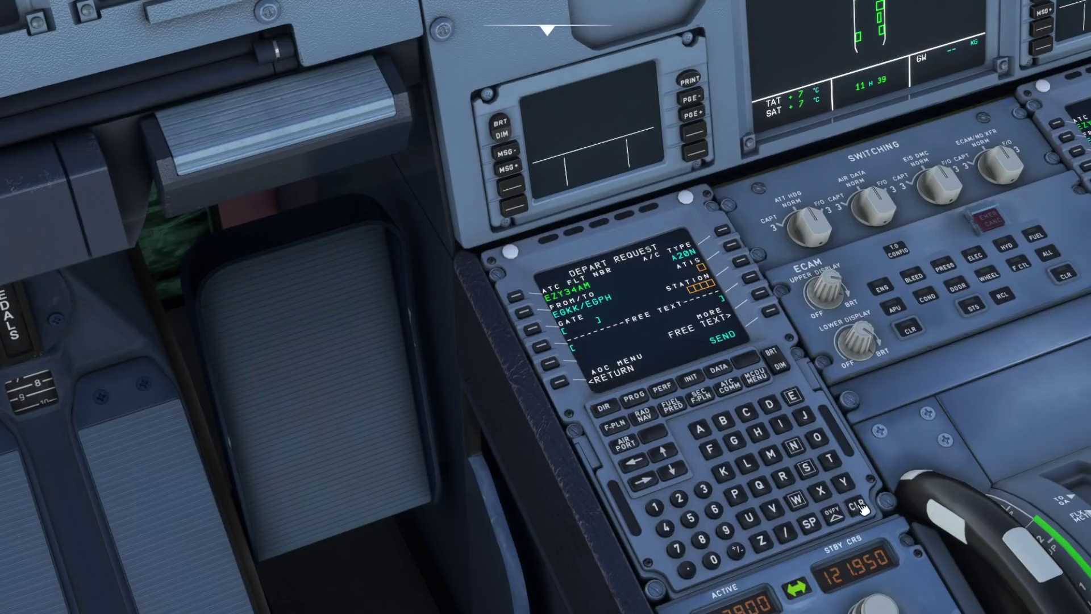
{"action": "left_click", "coordinate": [858, 504]}
- Enter gate 37 and station EGKK on the departure request and send it
{"action": "left_click", "coordinate": [704, 489]}
{"action": "left_click", "coordinate": [540, 345]}
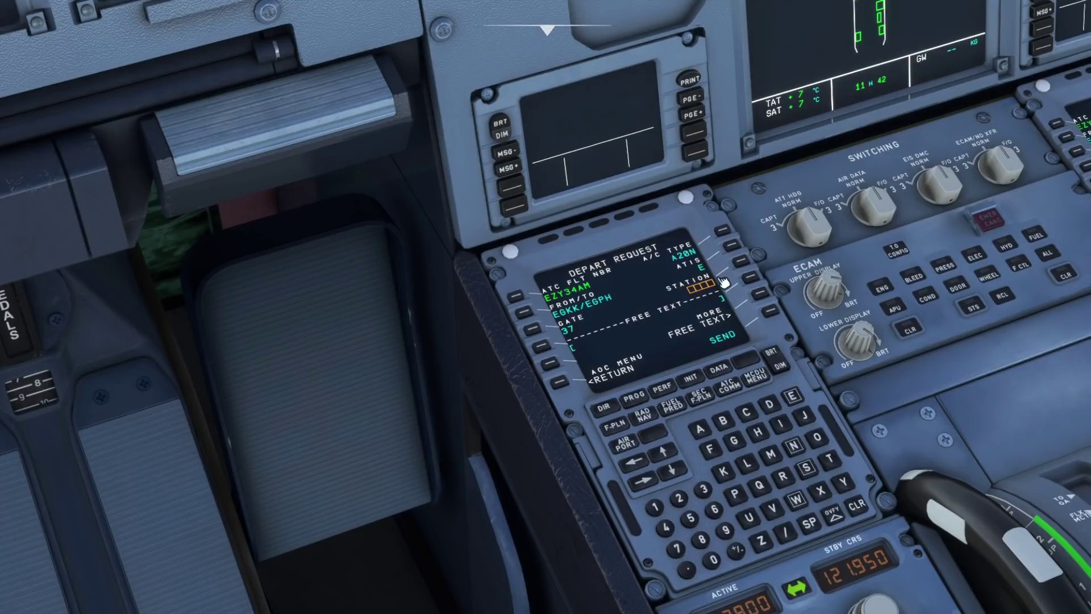
{"action": "left_click", "coordinate": [794, 398]}
{"action": "left_click", "coordinate": [734, 440]}
{"action": "left_click", "coordinate": [730, 474]}
{"action": "left_click", "coordinate": [730, 475]}
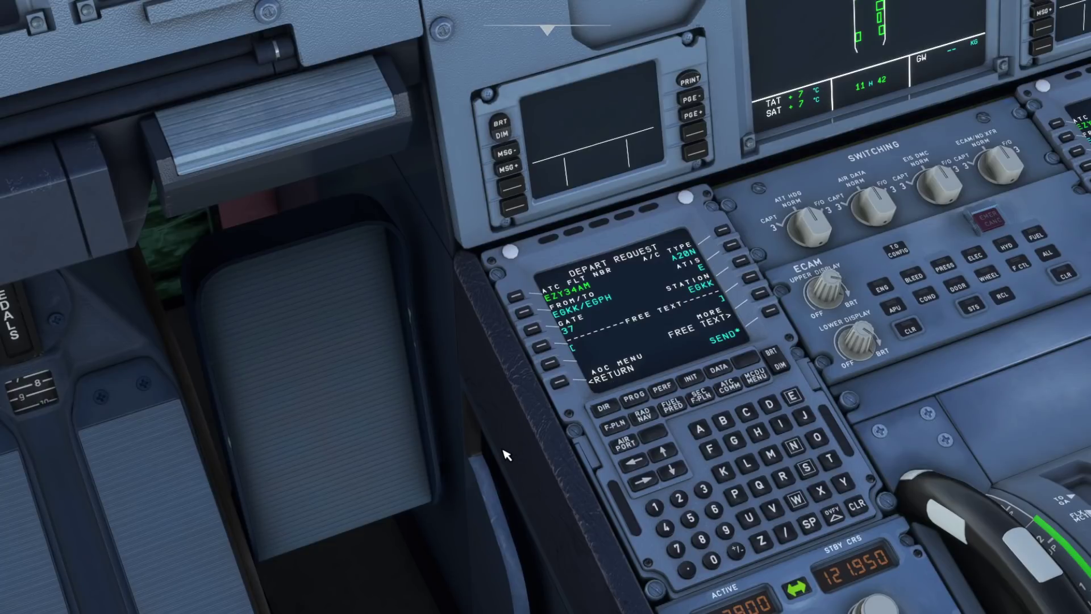
{"action": "left_click", "coordinate": [776, 313]}
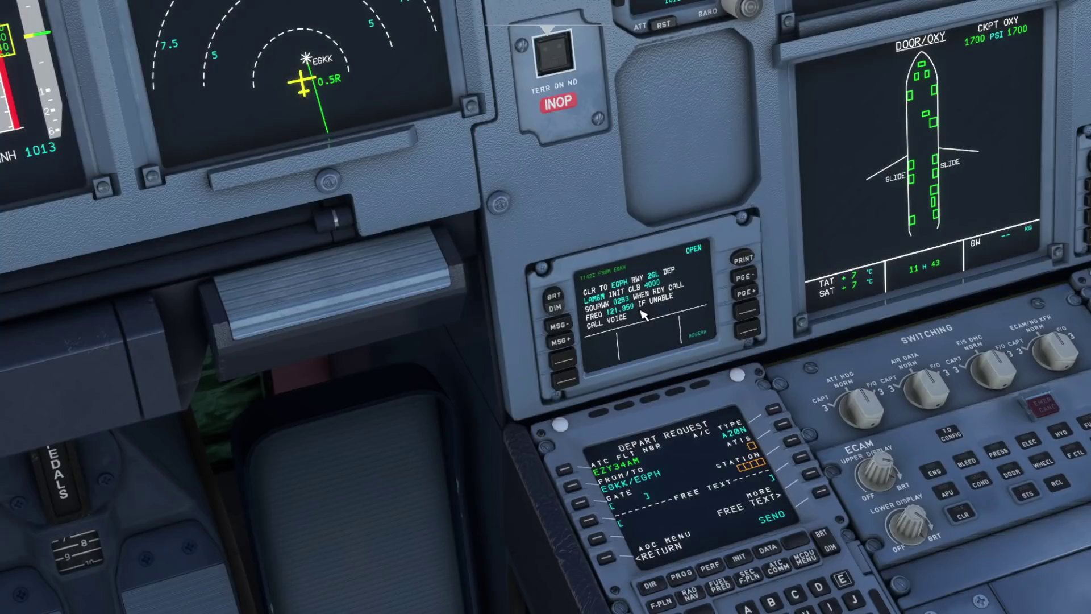
- Reply ROGER to the EGPH departure clearance and send the acknowledgement
{"action": "left_click", "coordinate": [743, 333]}
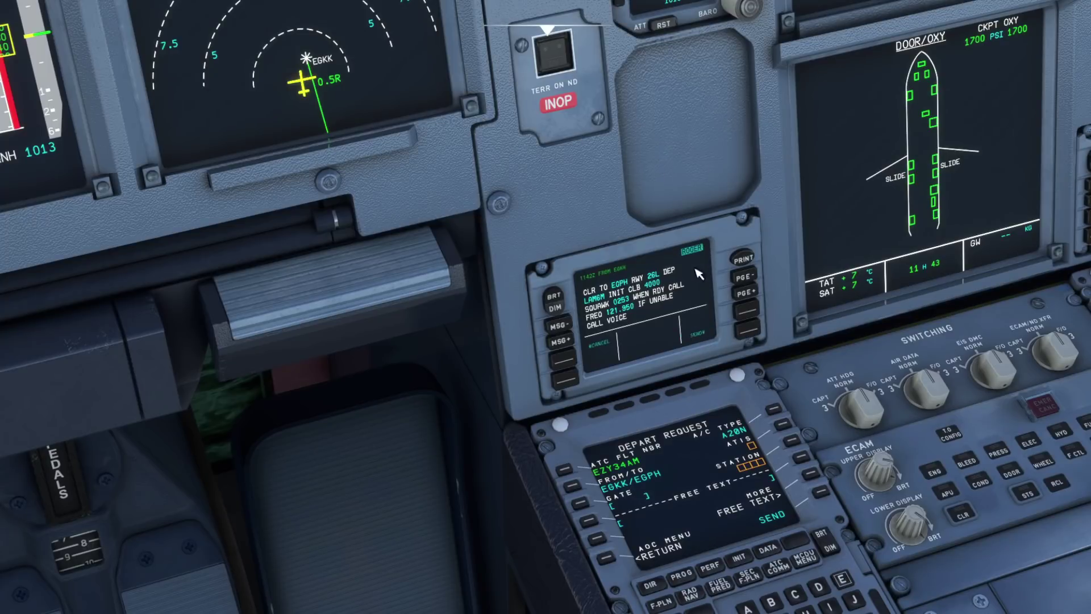
{"action": "left_click", "coordinate": [748, 328]}
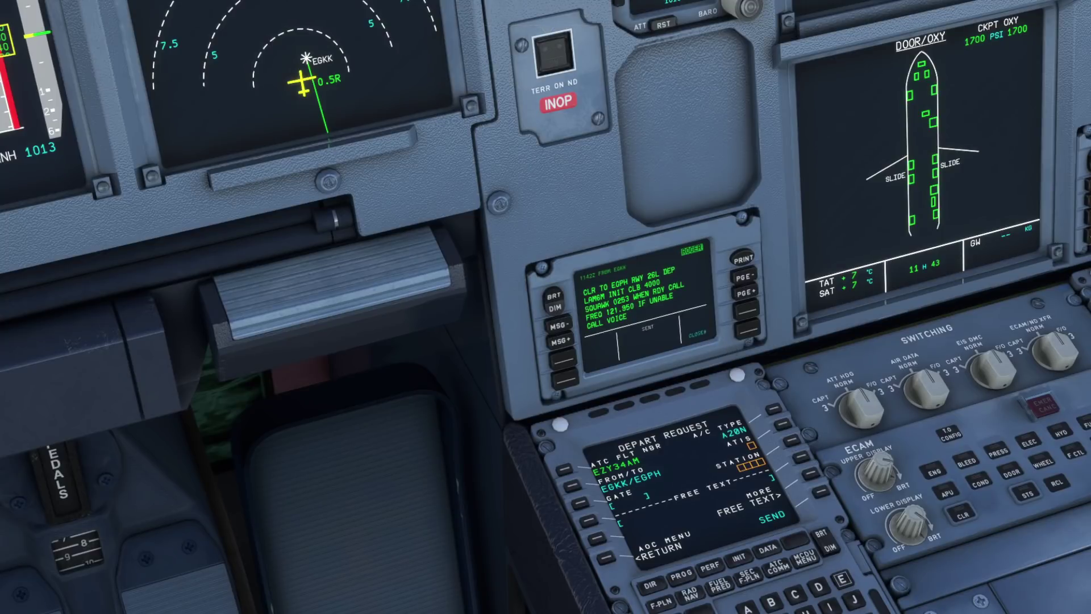
- Switch to the wide cockpit camera view of the captain's panel
{"action": "key", "text": "ctrl+space"}
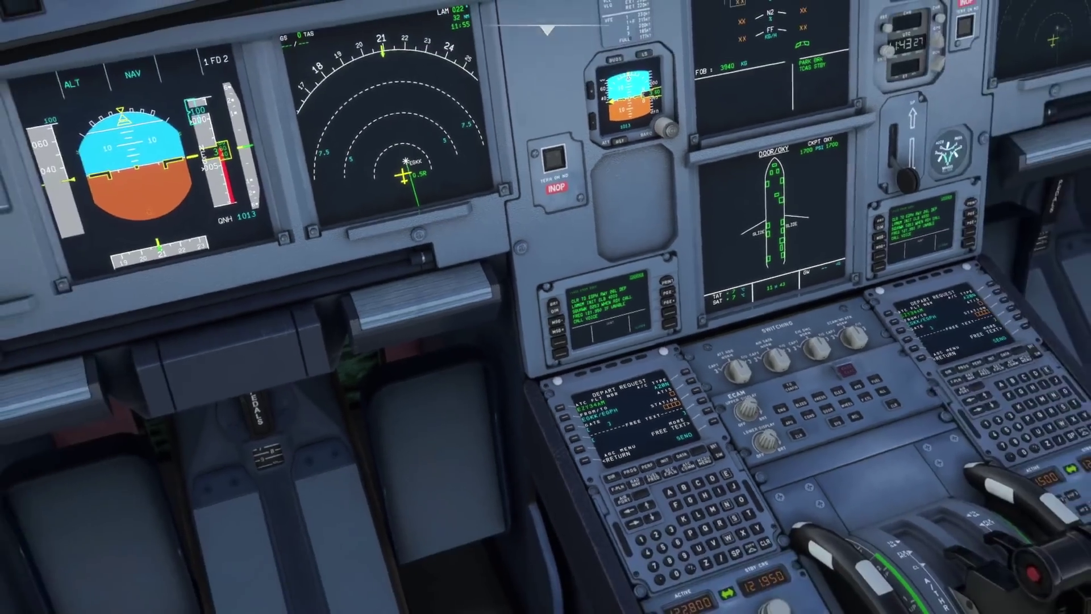